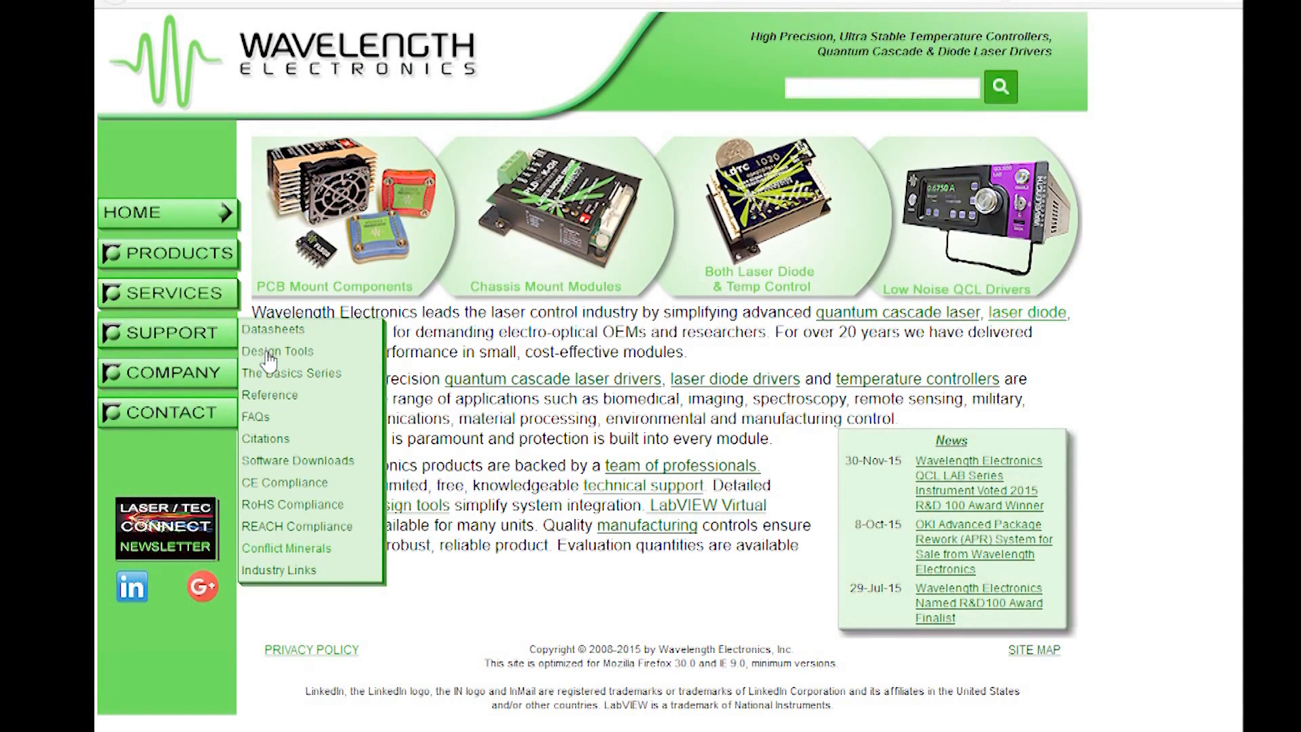
Step: Open the SOA Calculator for Temperature Controllers from the support section's Design Tools page
click(270, 353)
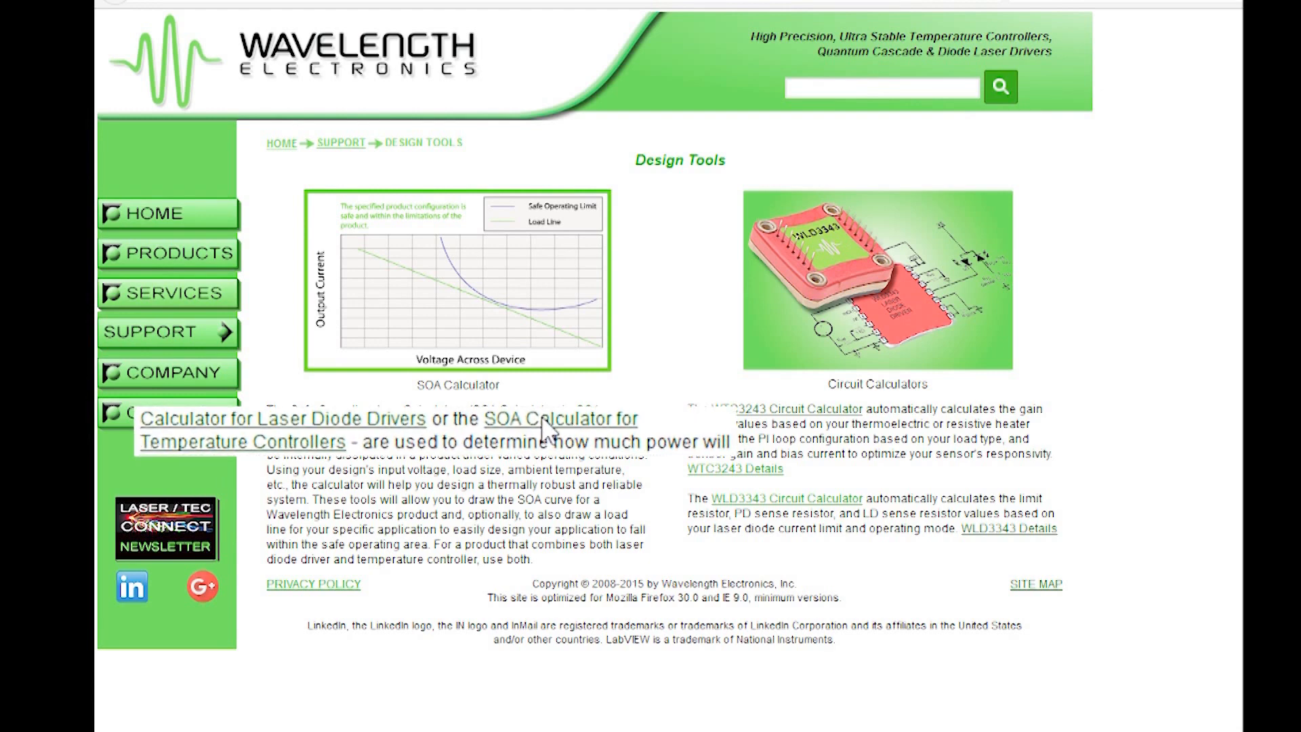
click(550, 425)
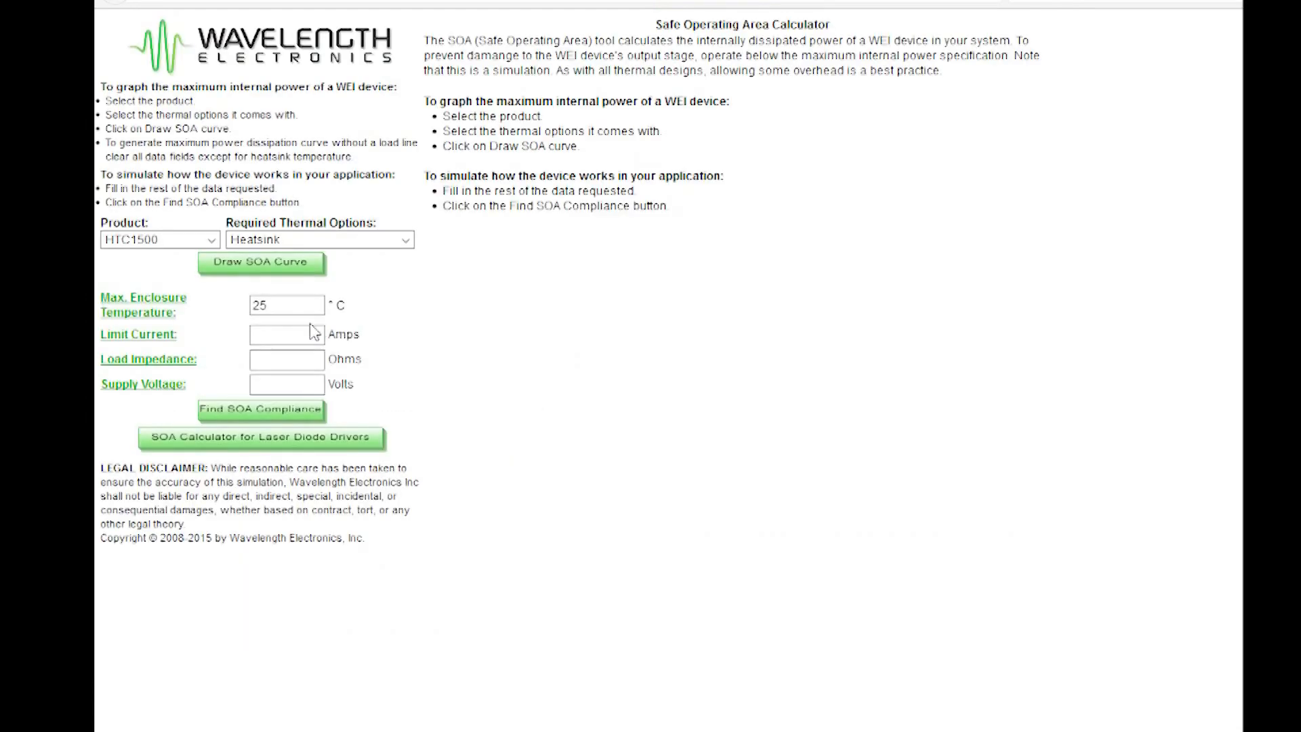
Step: Choose the WTC3243 as the product with the Thermal Washer, Heatsink, Fan thermal option
mouse_move(163, 312)
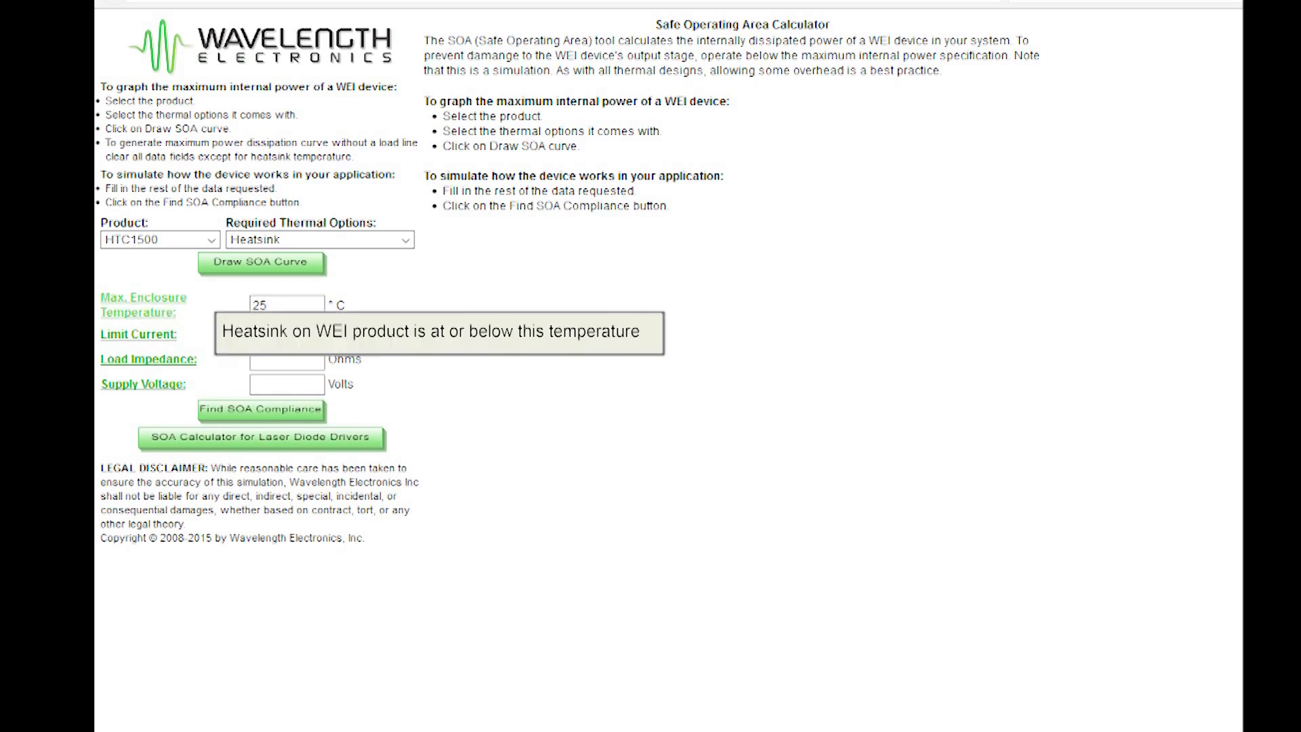
mouse_move(139, 334)
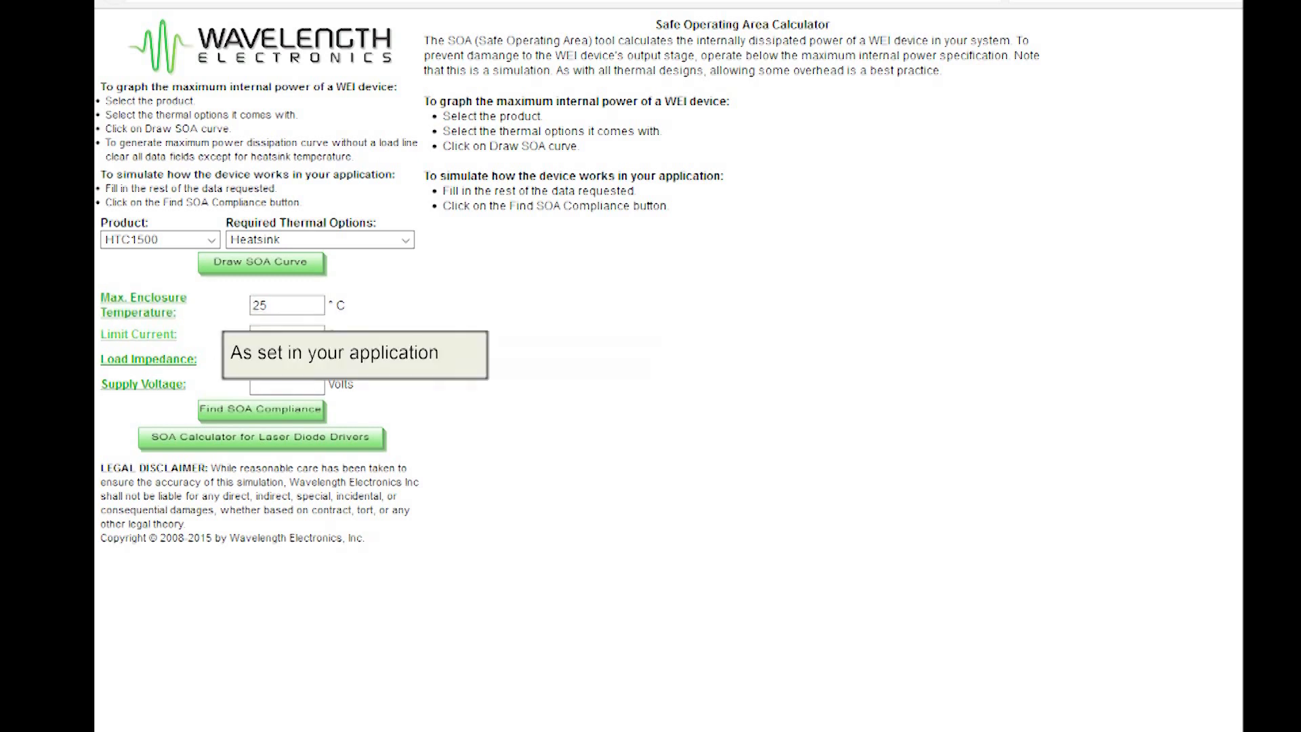
mouse_move(149, 359)
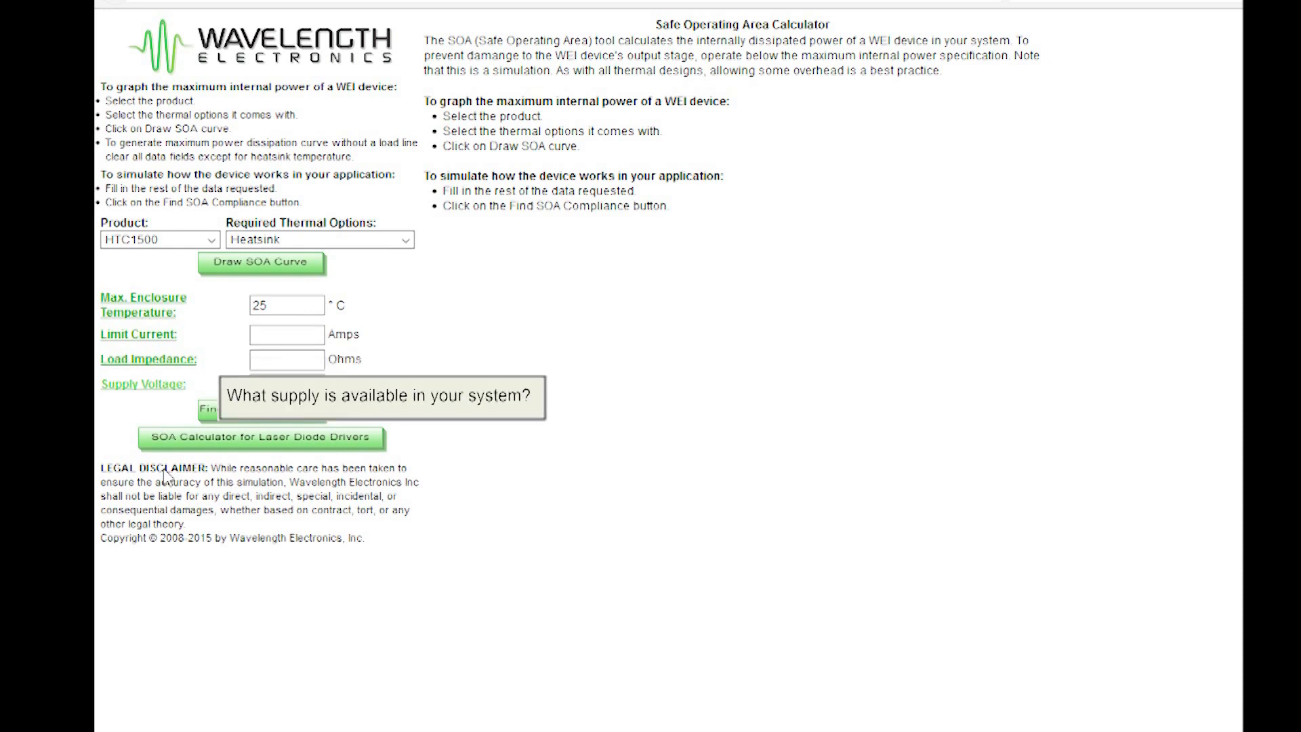
click(211, 239)
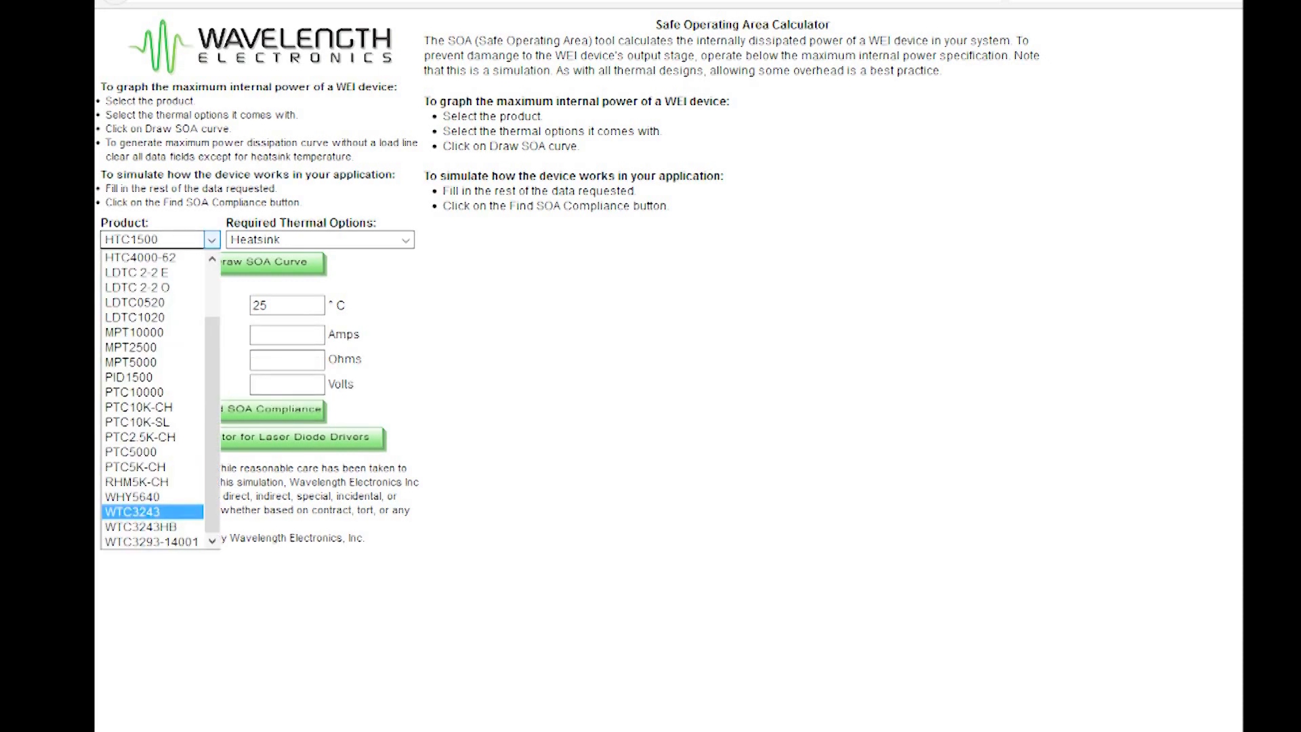
click(152, 511)
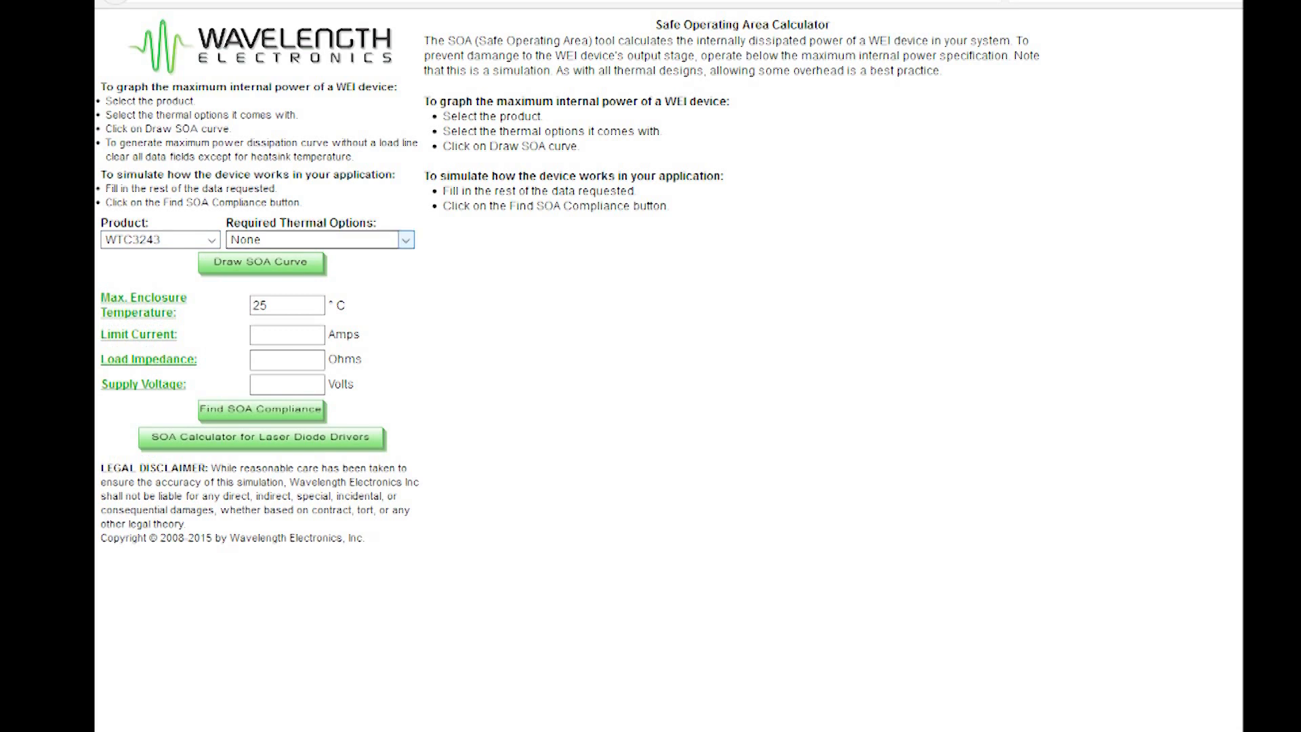
click(406, 240)
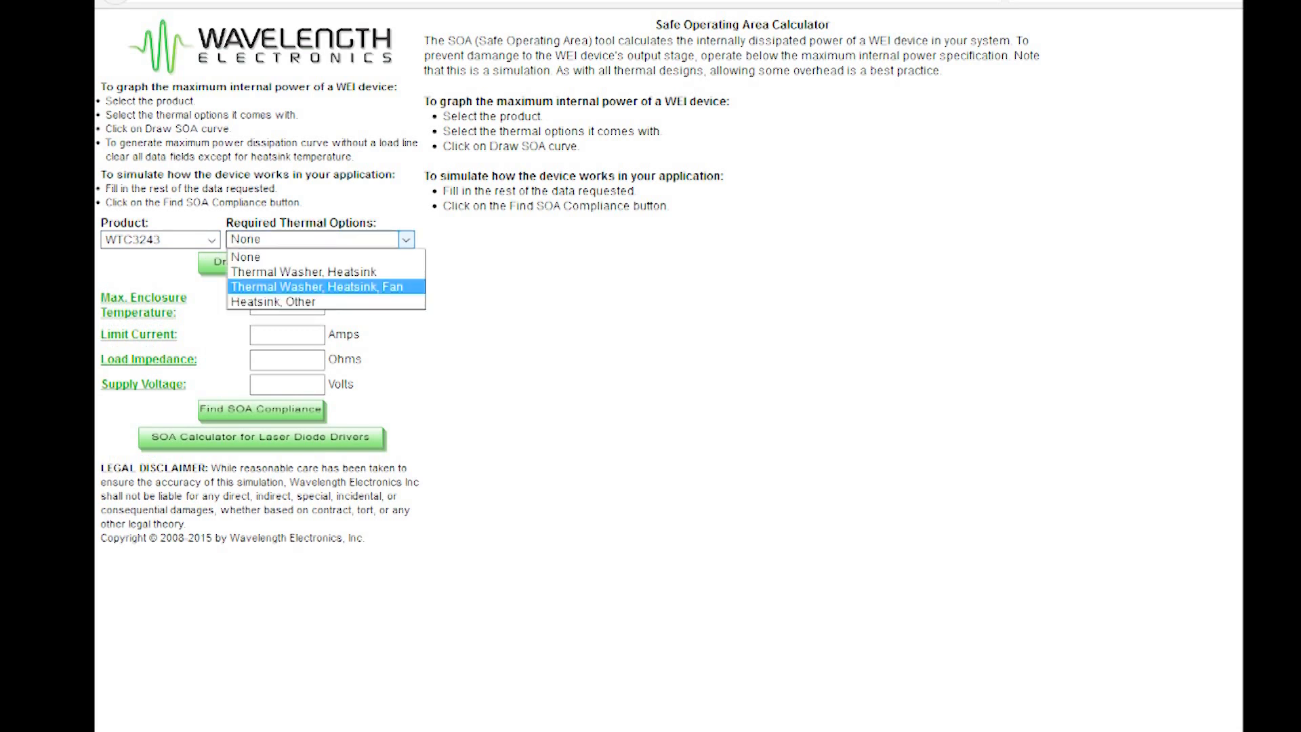
click(318, 286)
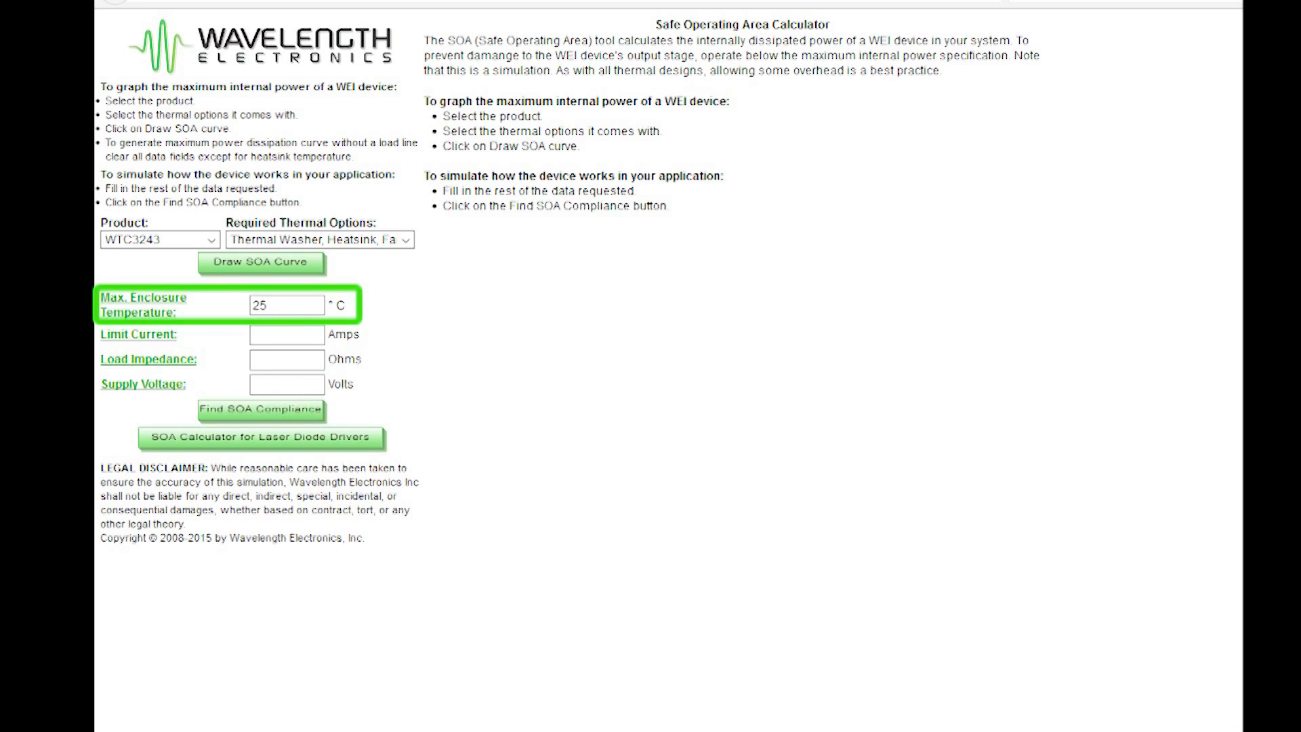
Step: Find the SOA compliance for 50 °C maximum enclosure temperature, 2 A limit current, 4 ohms load impedance and 5 V supply voltage
key(Tab)
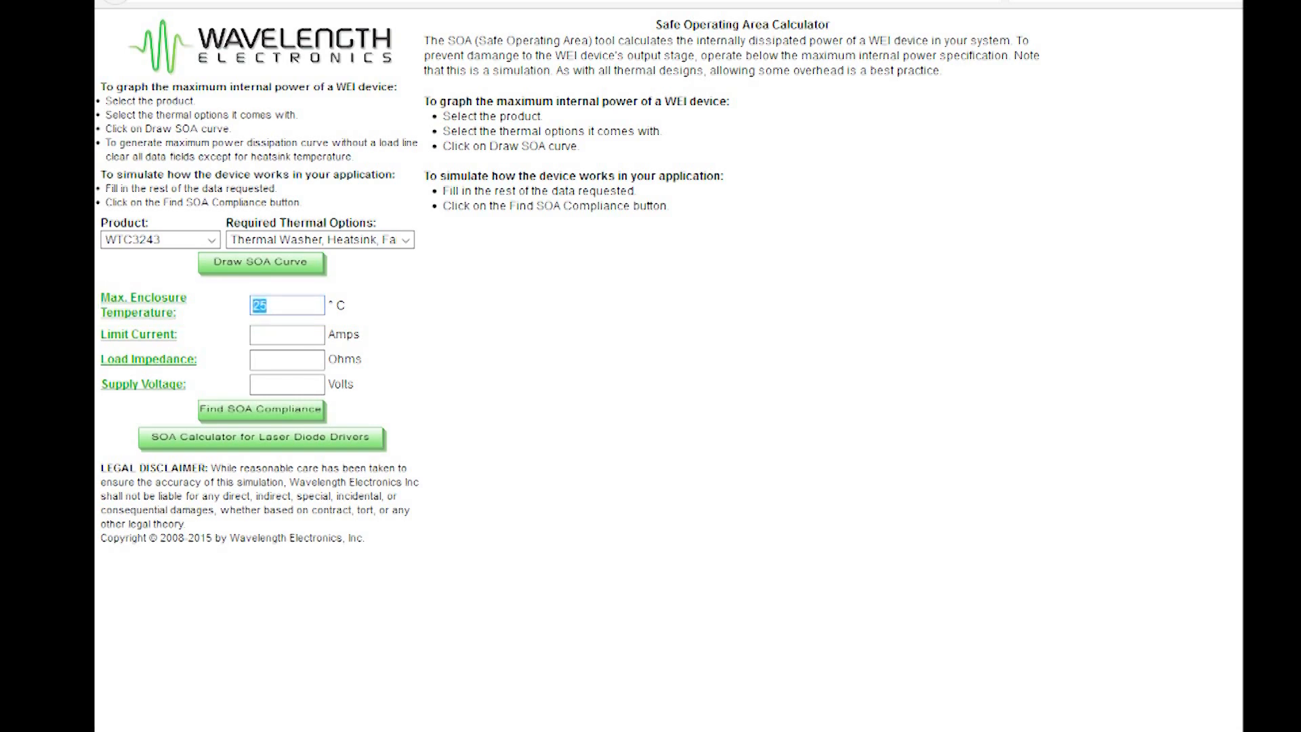
text(50)
text(2)
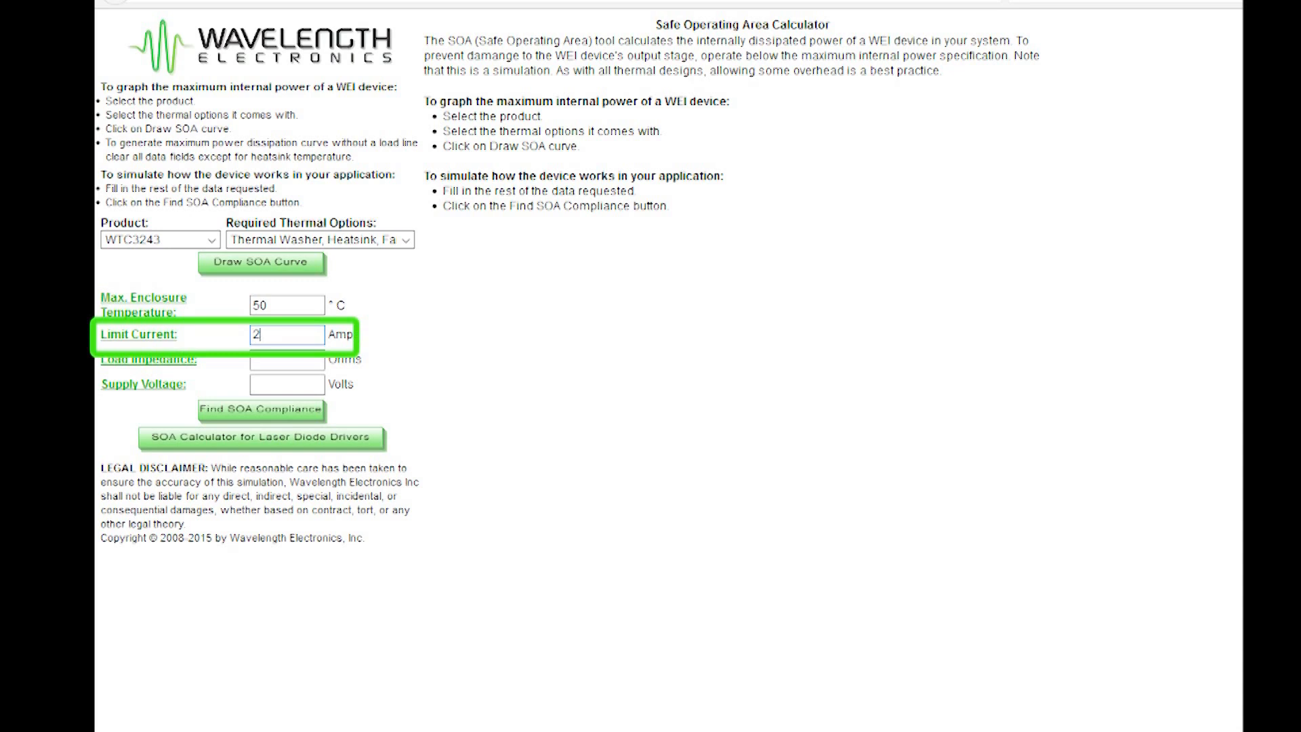
click(286, 361)
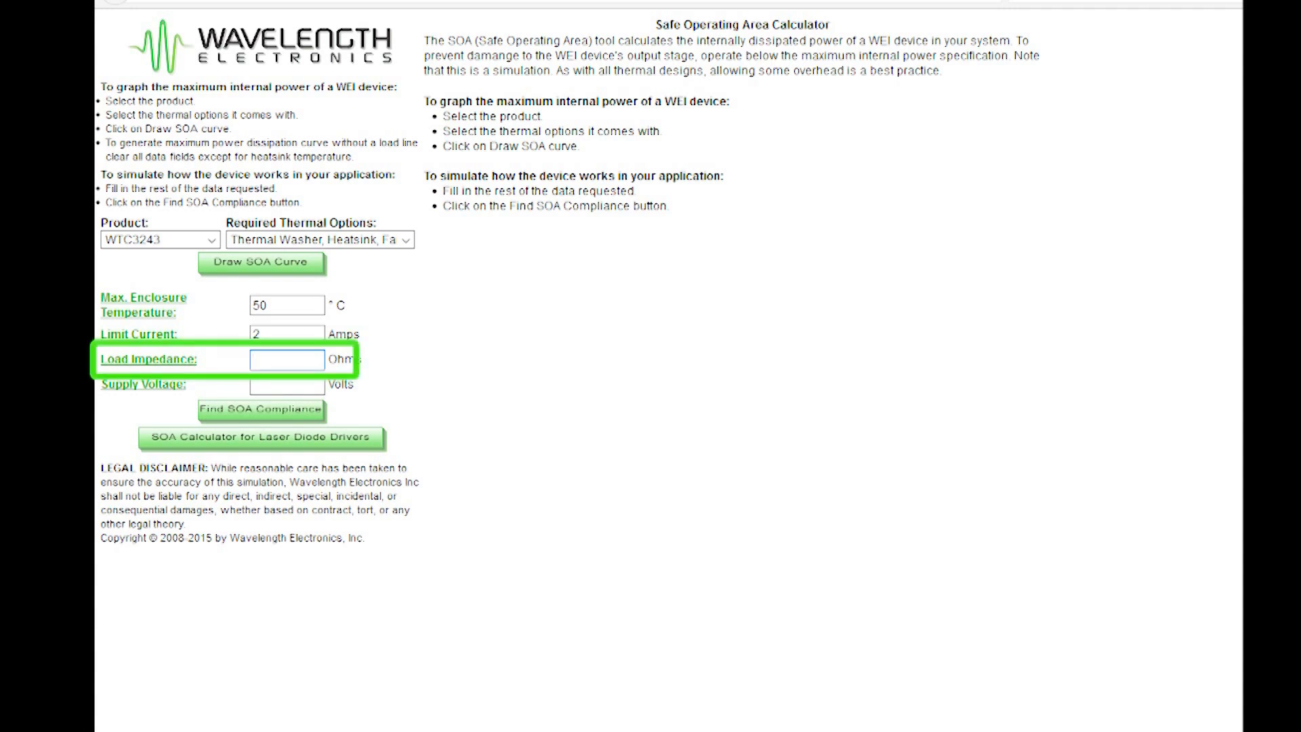
text(4)
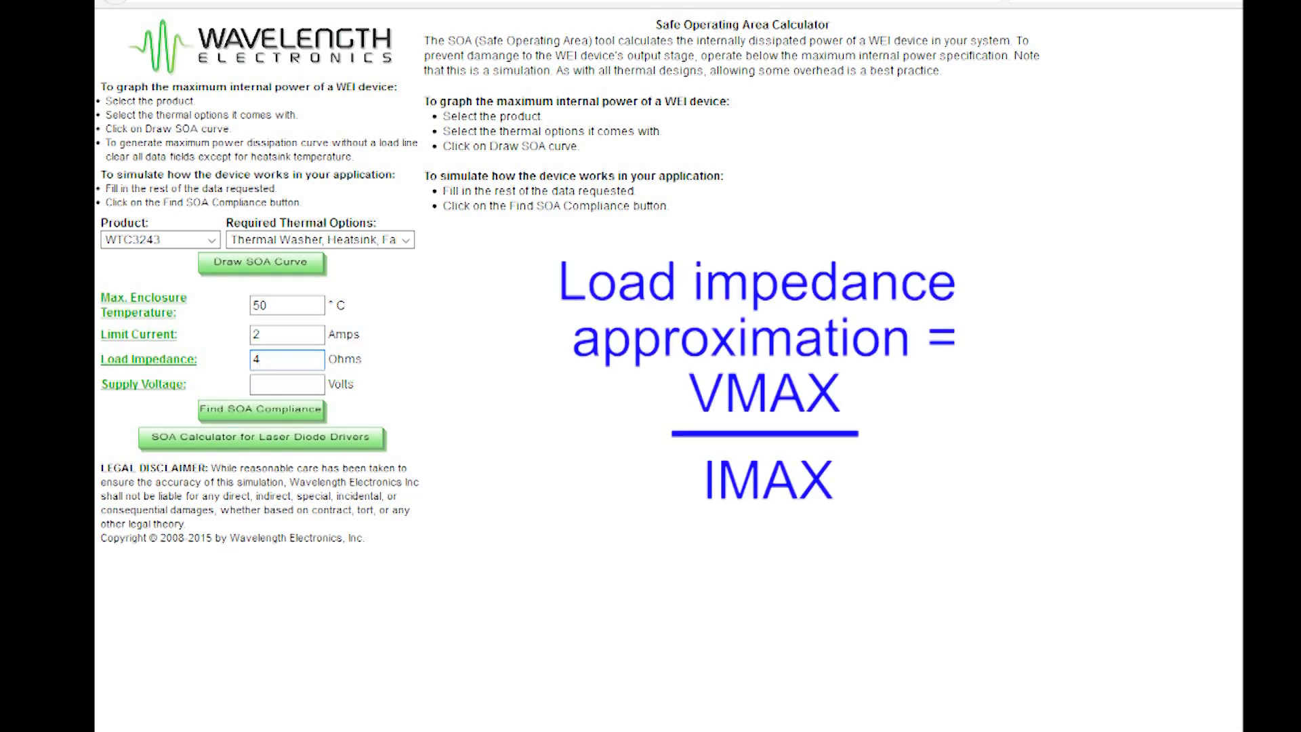
click(287, 384)
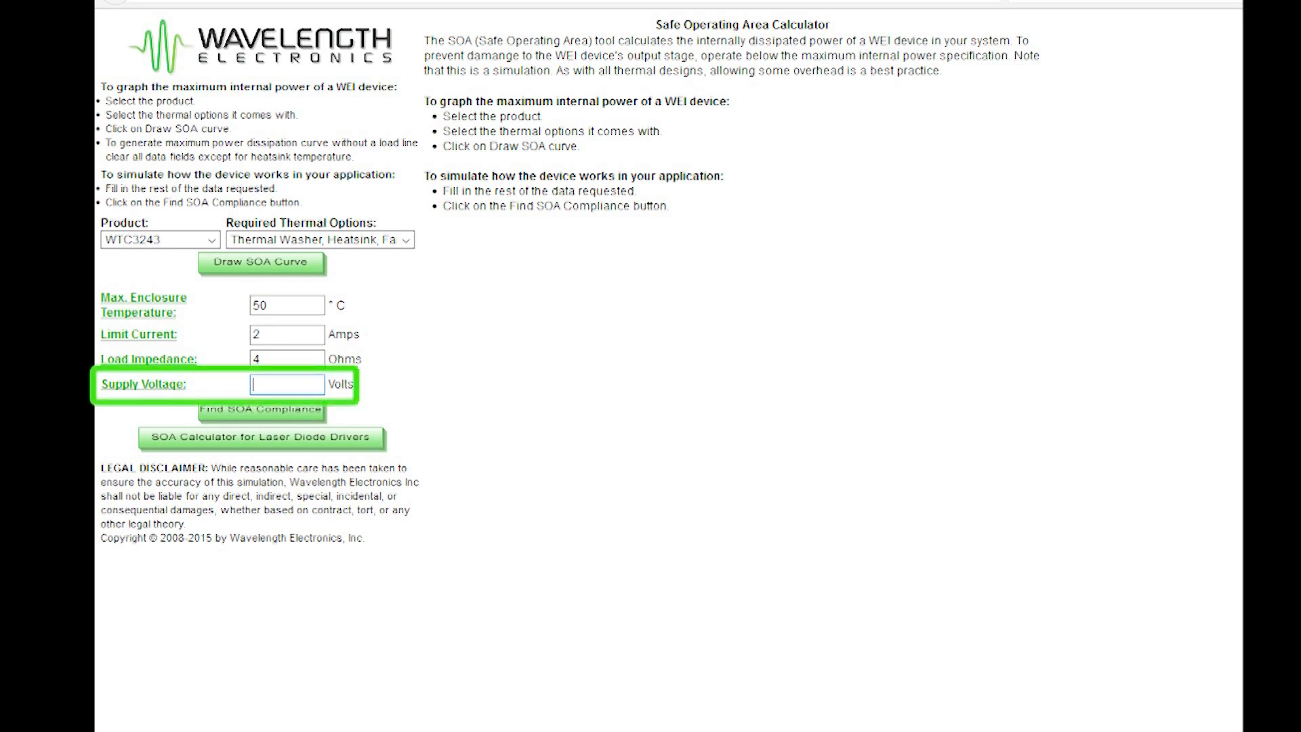
text(5)
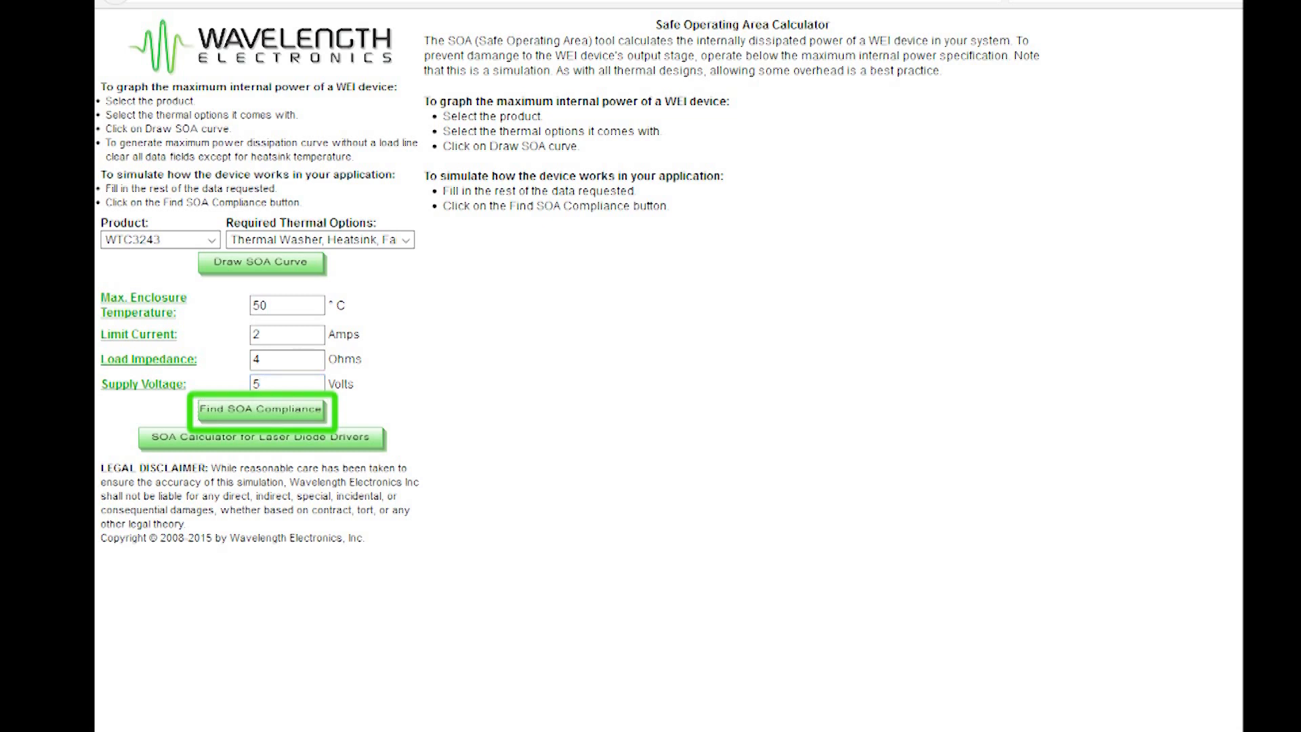
key(Return)
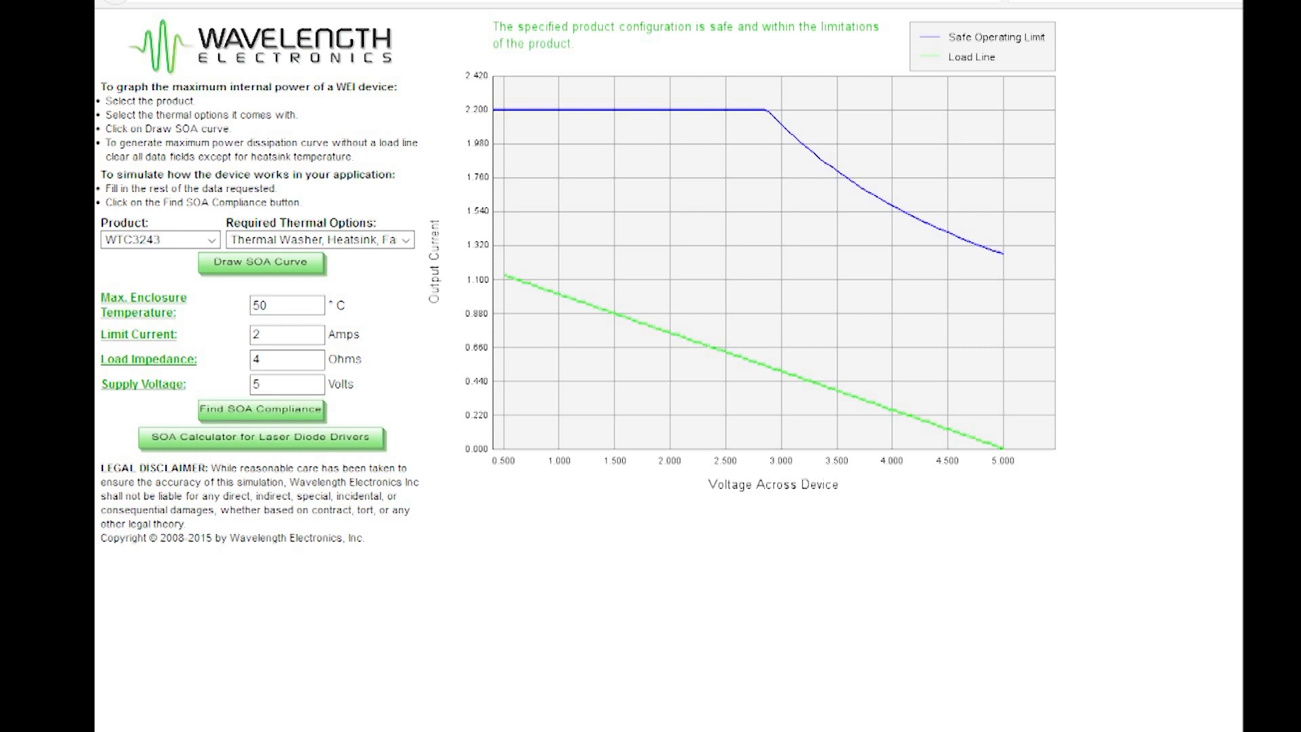
Step: Set the supply voltage to 12 V and find the SOA compliance again
key(Tab)
text(12)
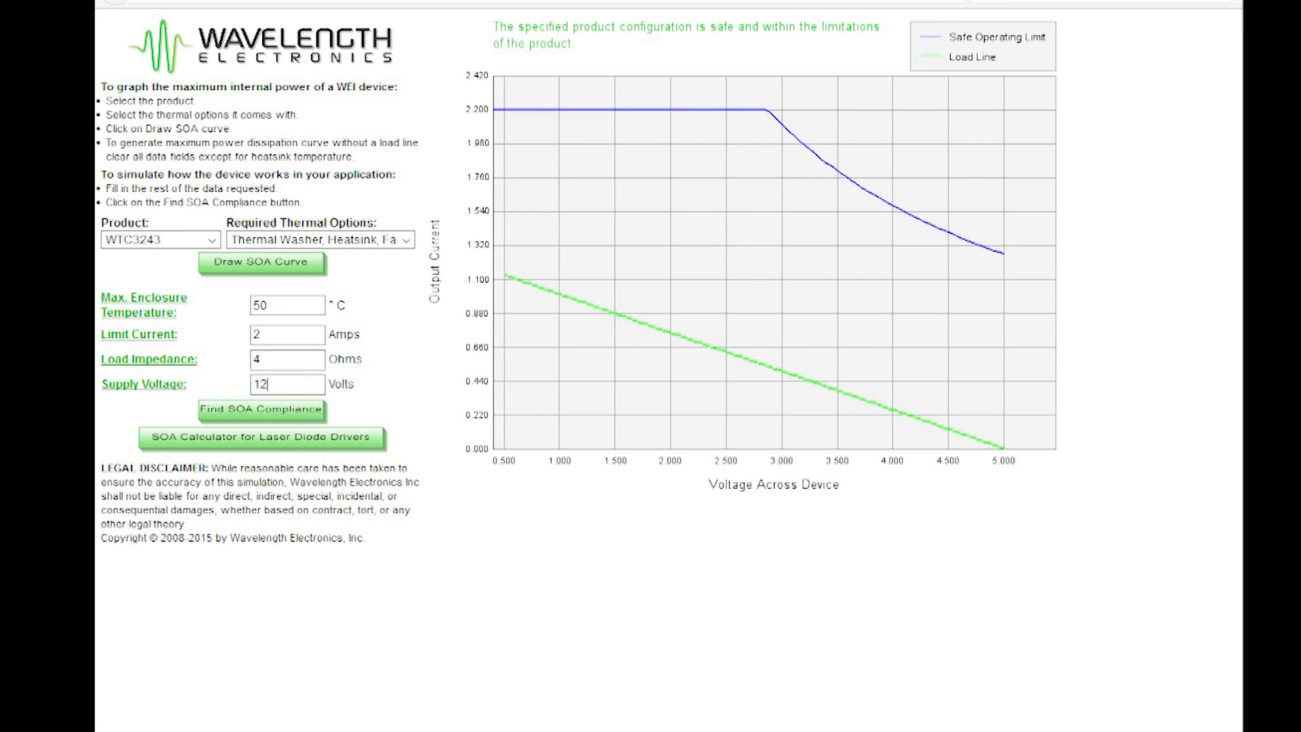
key(Return)
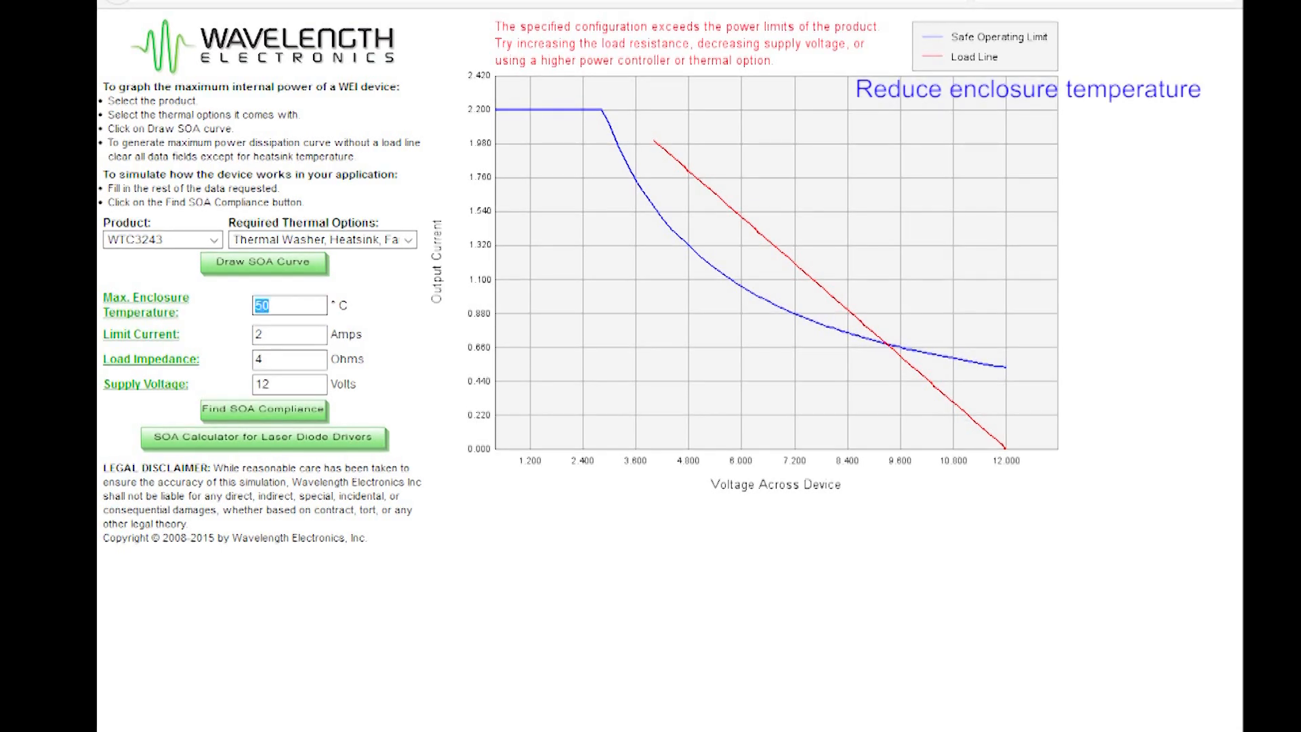
Step: Try separate changes to the WTC3243 setup: 35 °C enclosure temperature, 0.5 A limit current, 10 V supply voltage and 6 ohms load impedance
text(35)
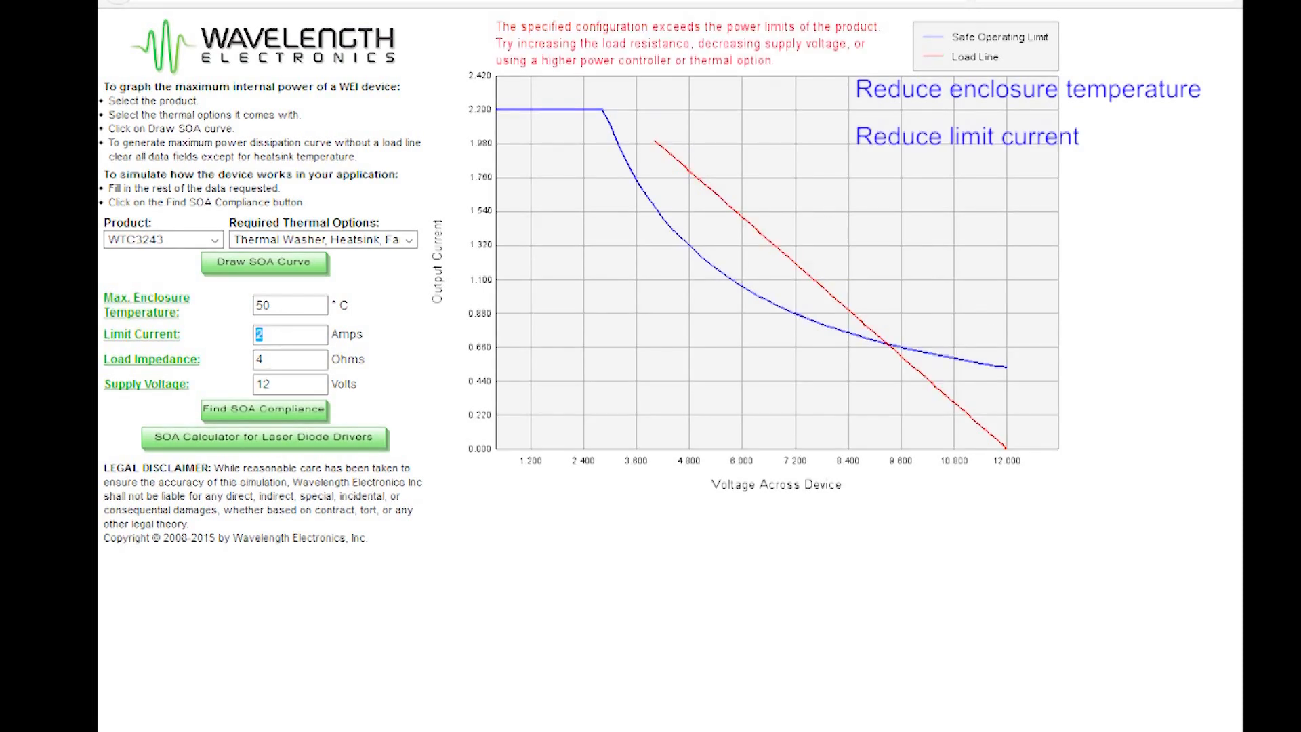
text(0.5)
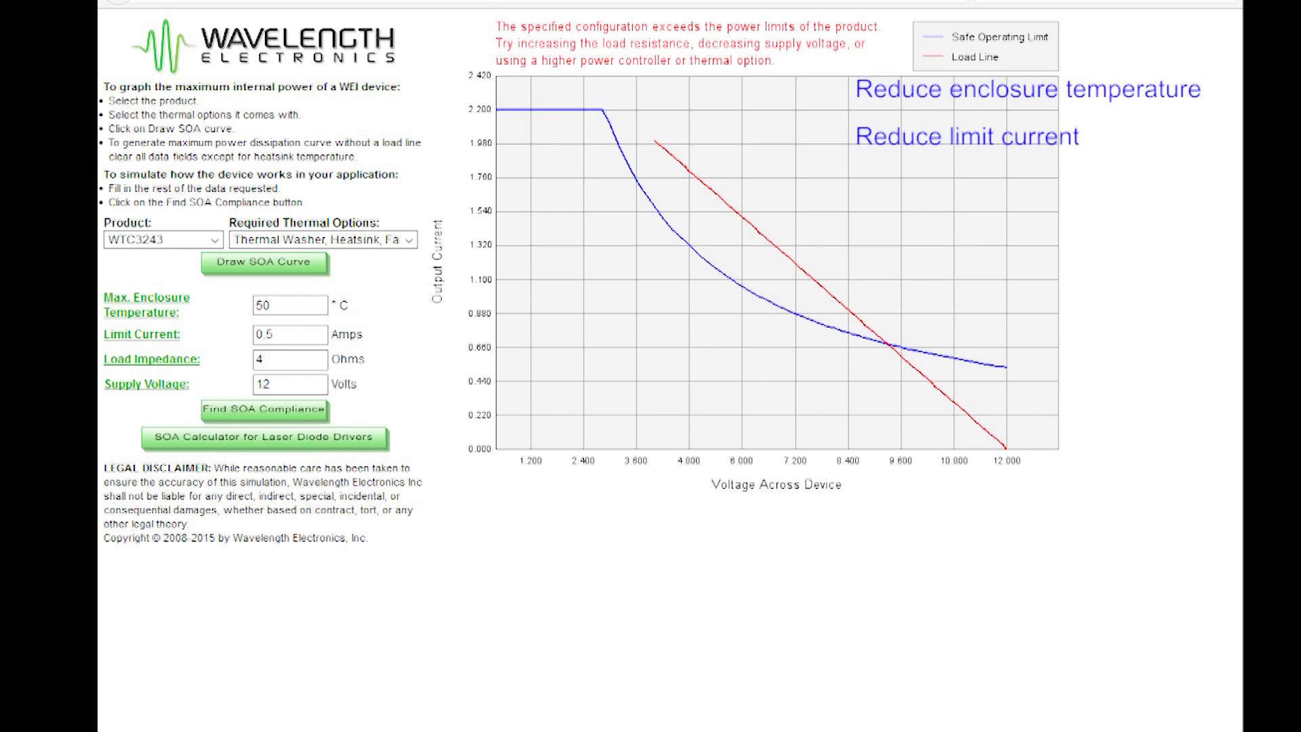
key(Return)
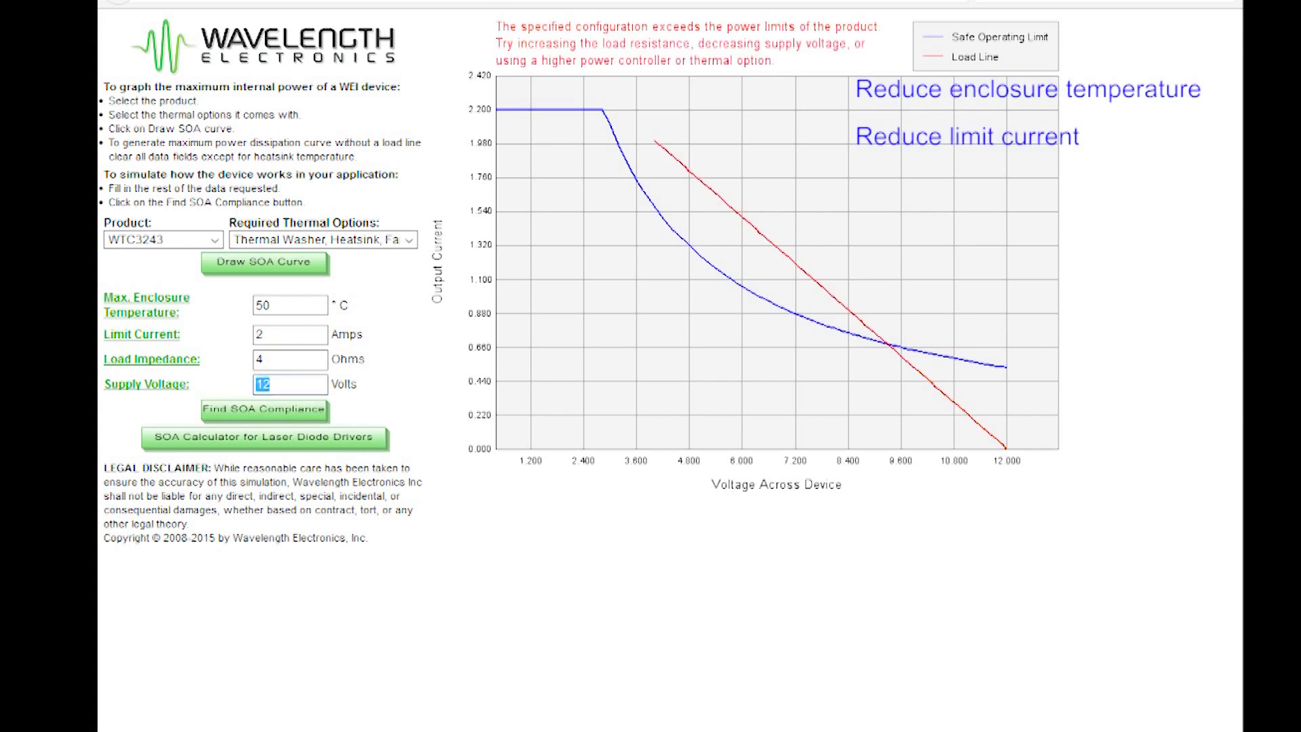
text(10)
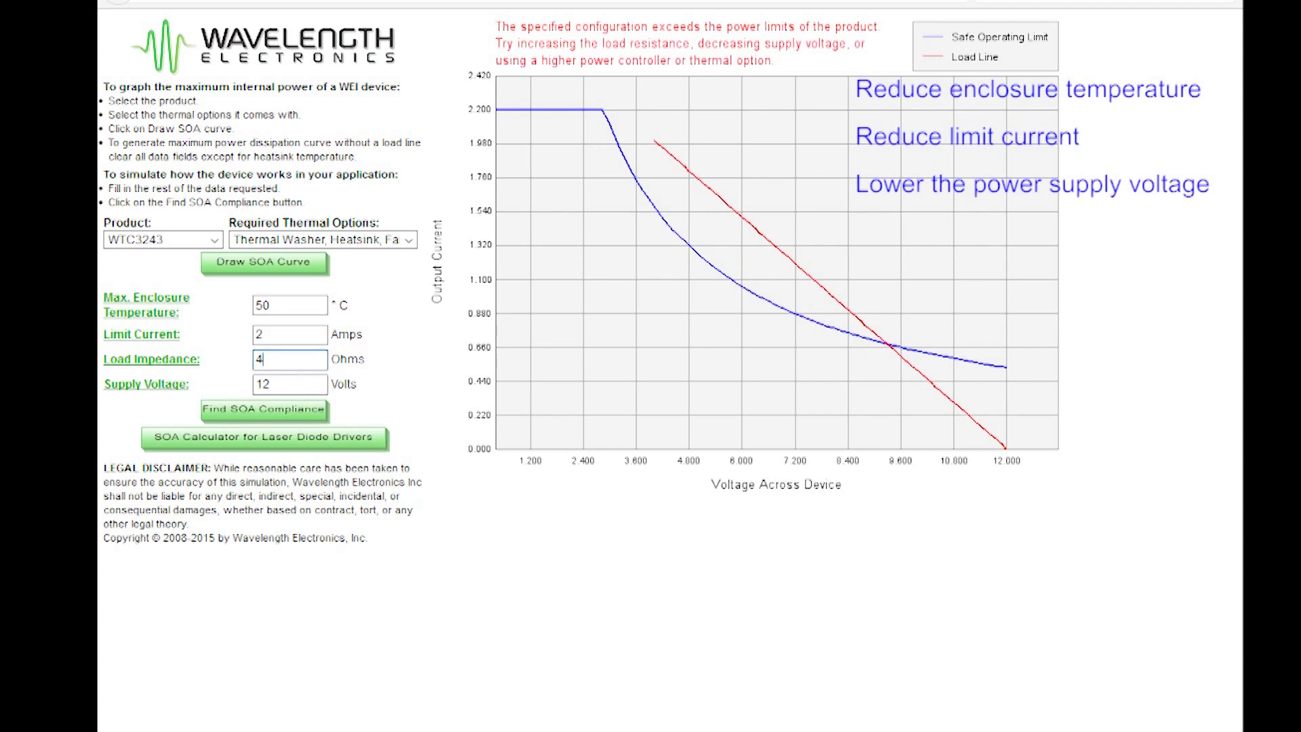
double_click(258, 359)
text(6)
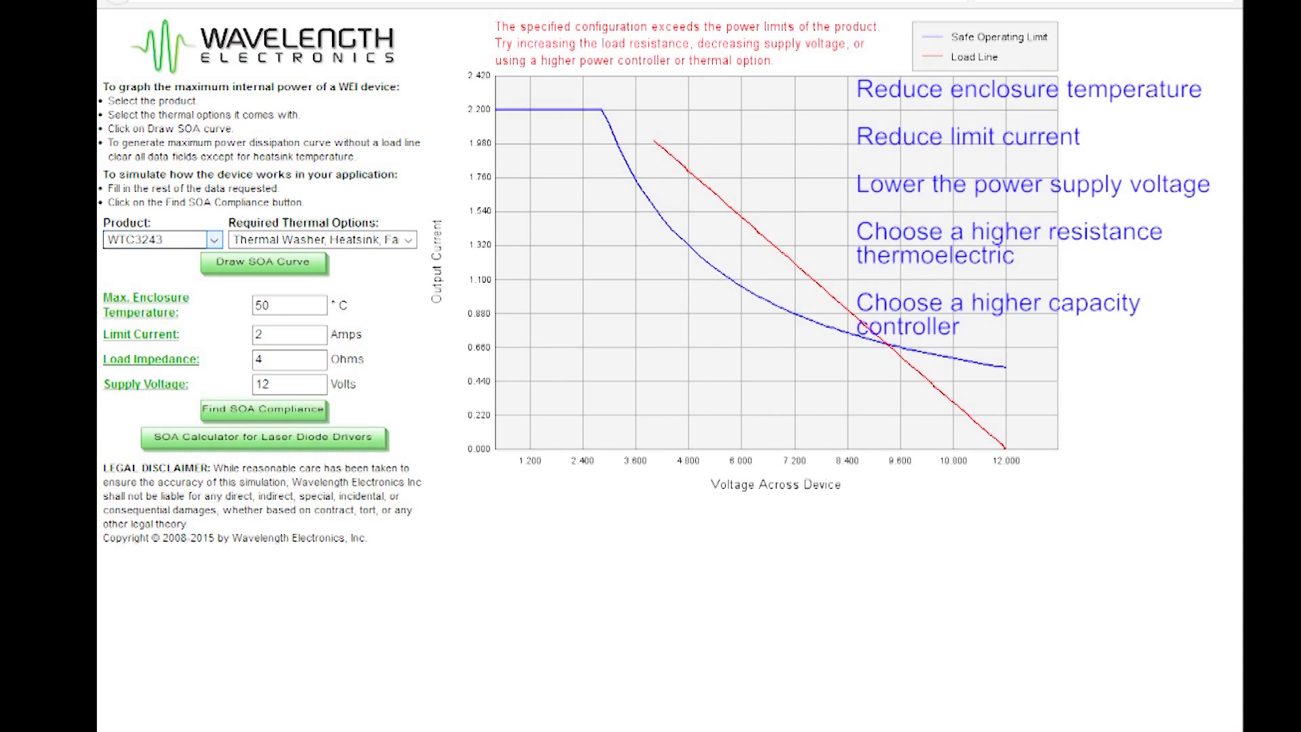
click(214, 240)
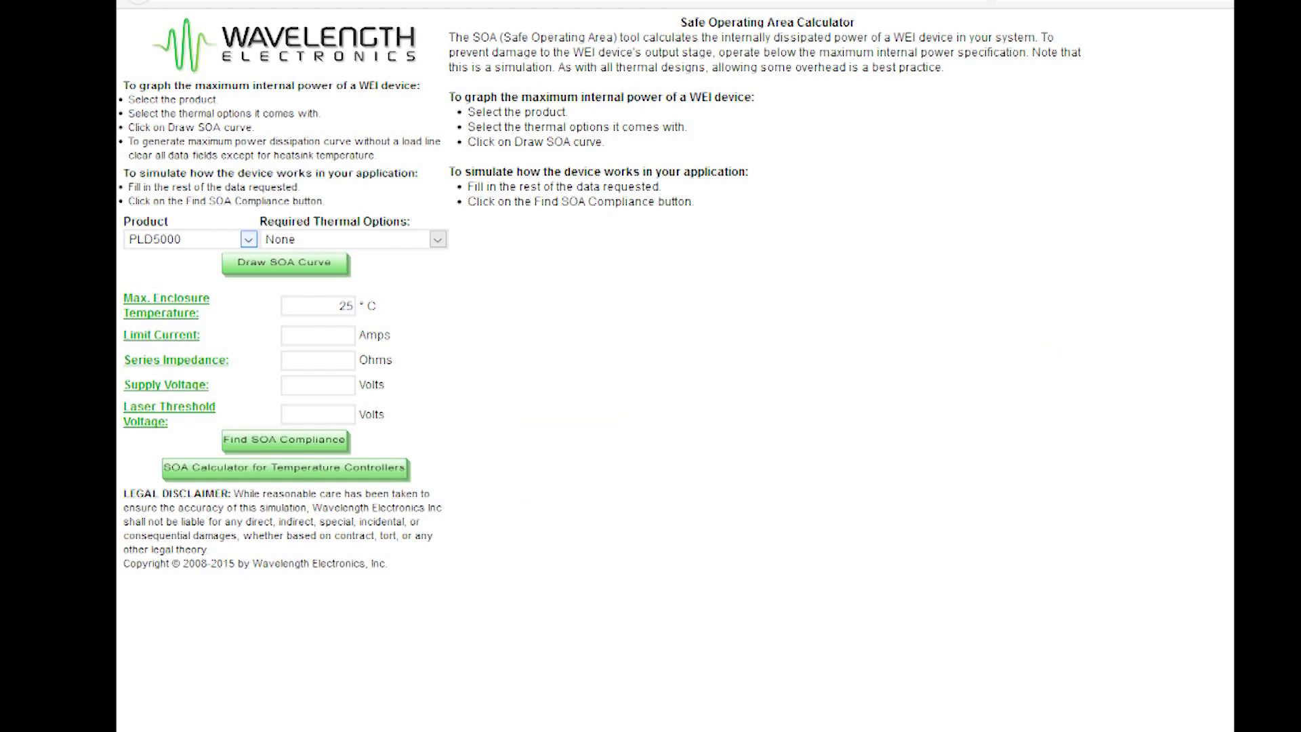
Step: Find the PLD5000's SOA compliance for 50 °C enclosure temperature, 5 A limit current, 0.001 ohms series impedance, 5 V supply and 2 V laser threshold
double_click(345, 306)
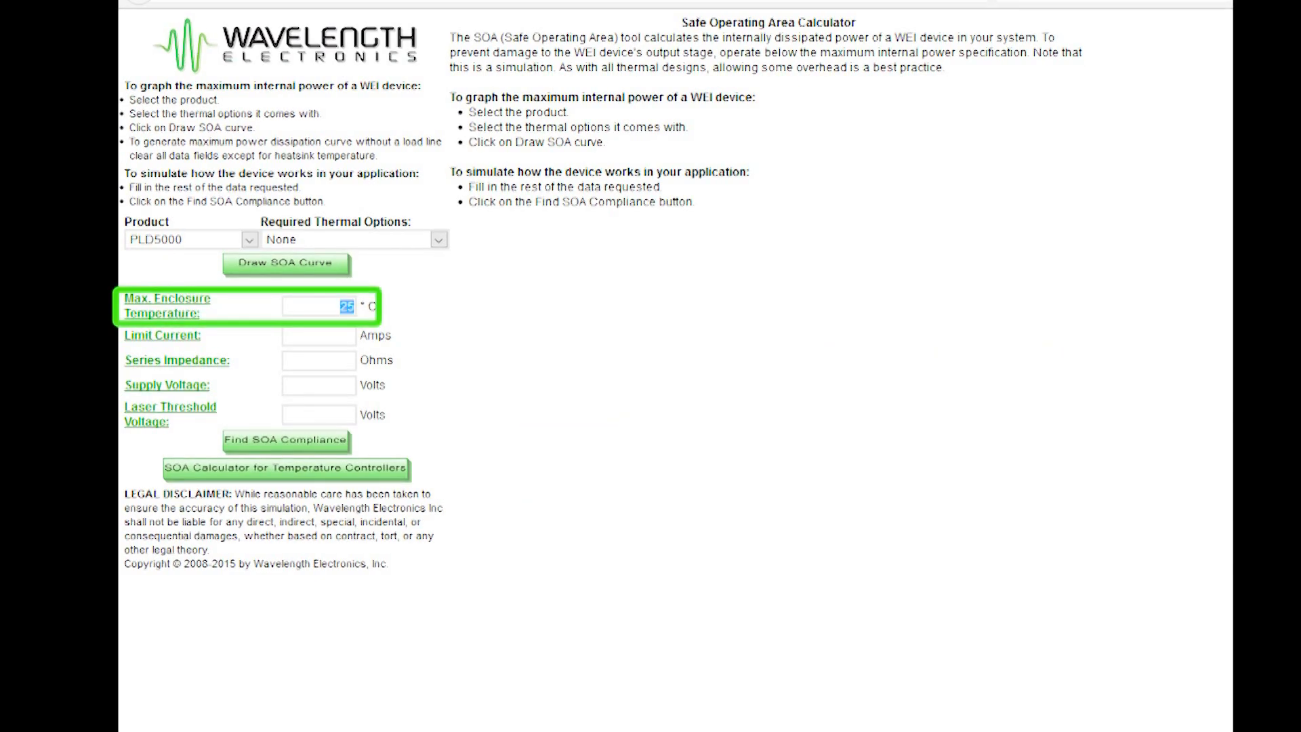
text(50)
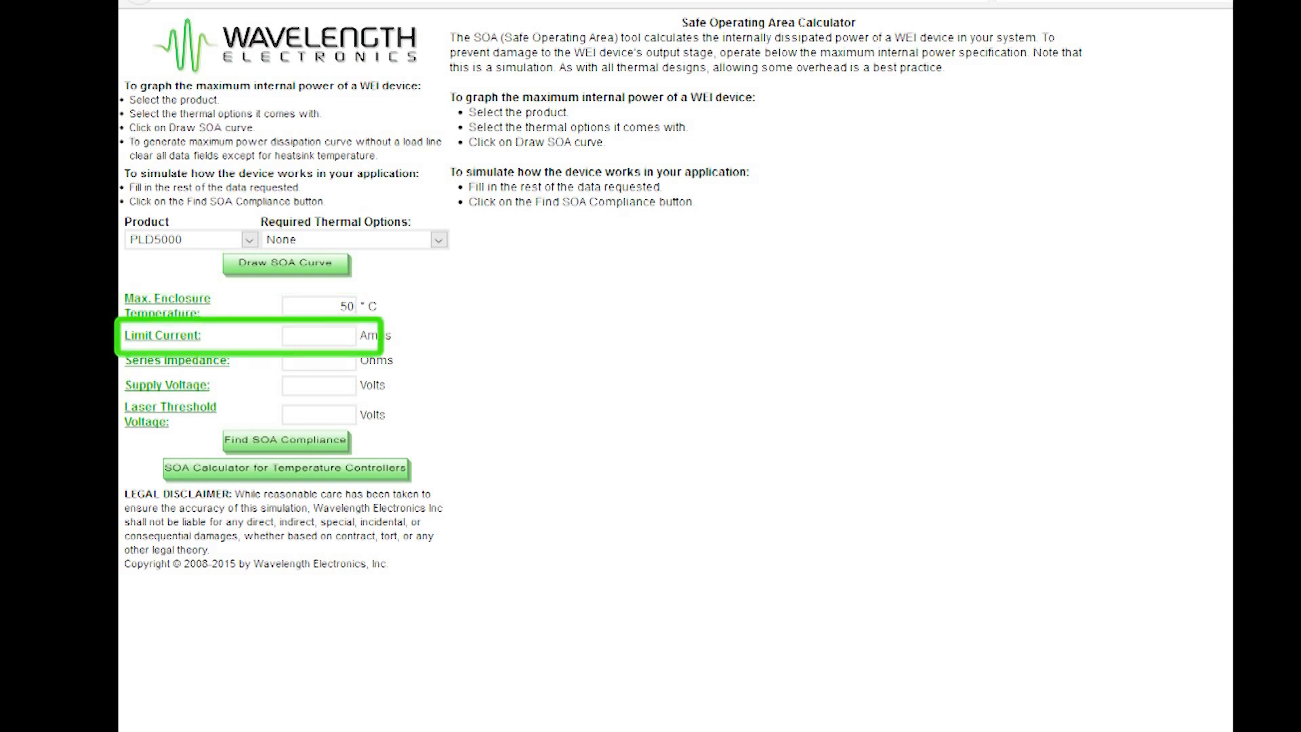
text(5)
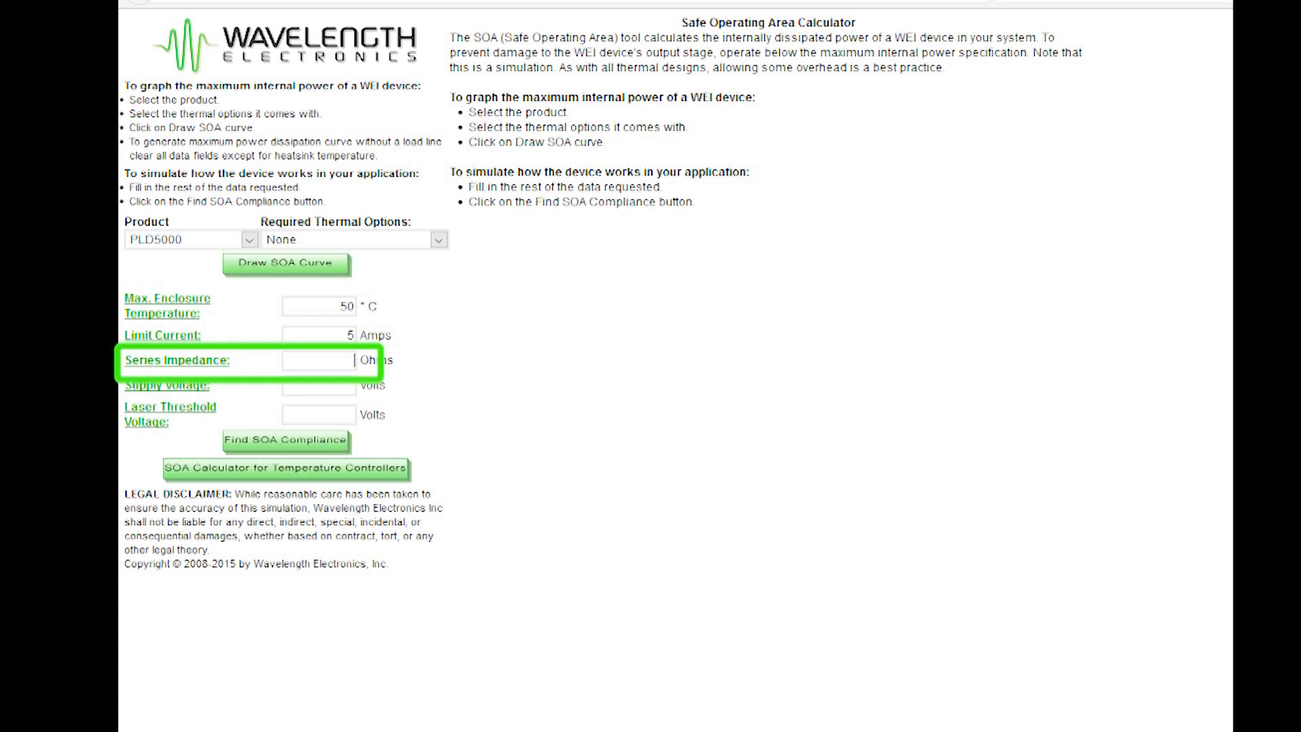
text(0.00)
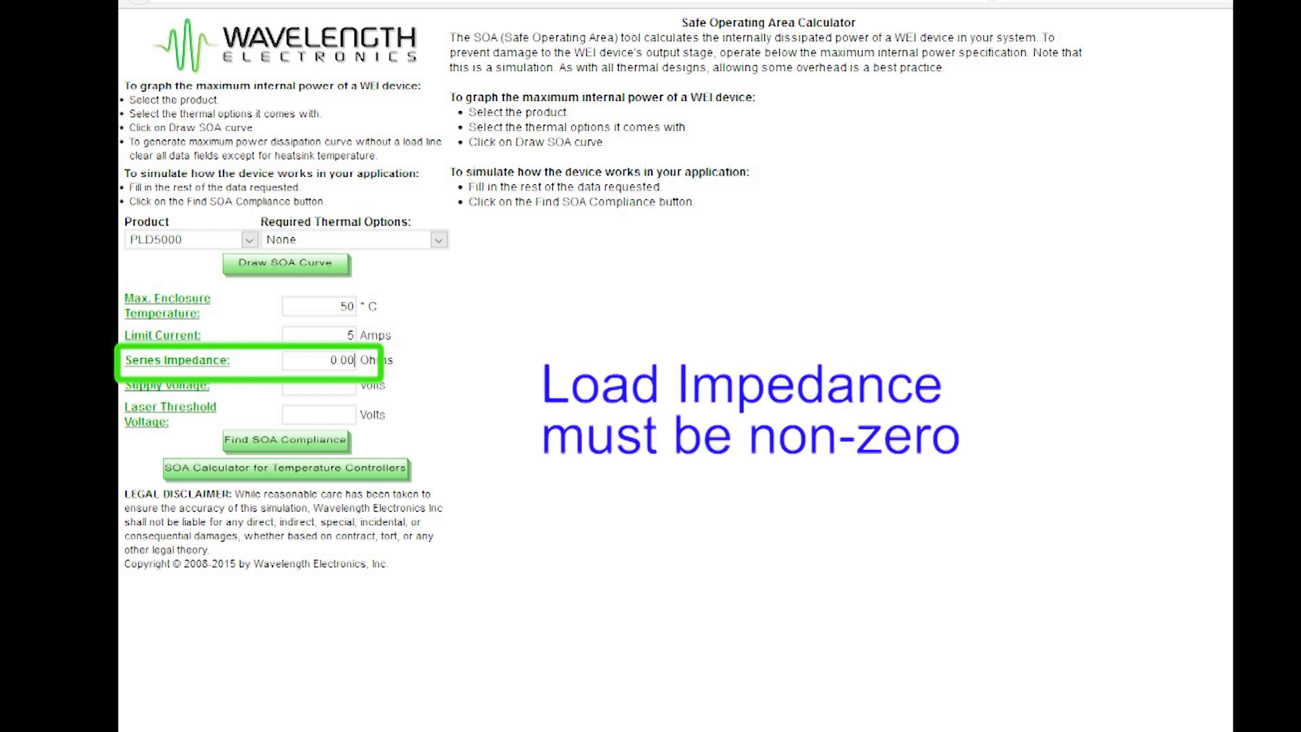
text(1)
click(351, 386)
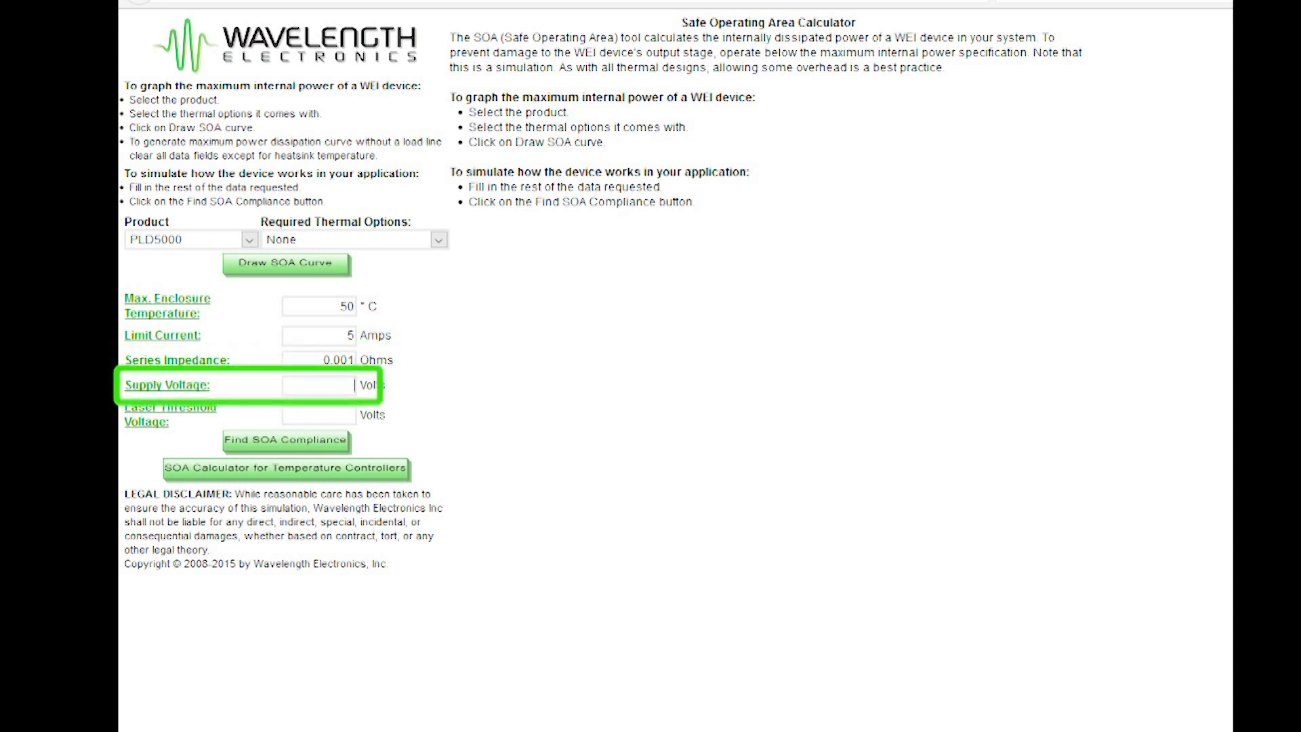
text(5)
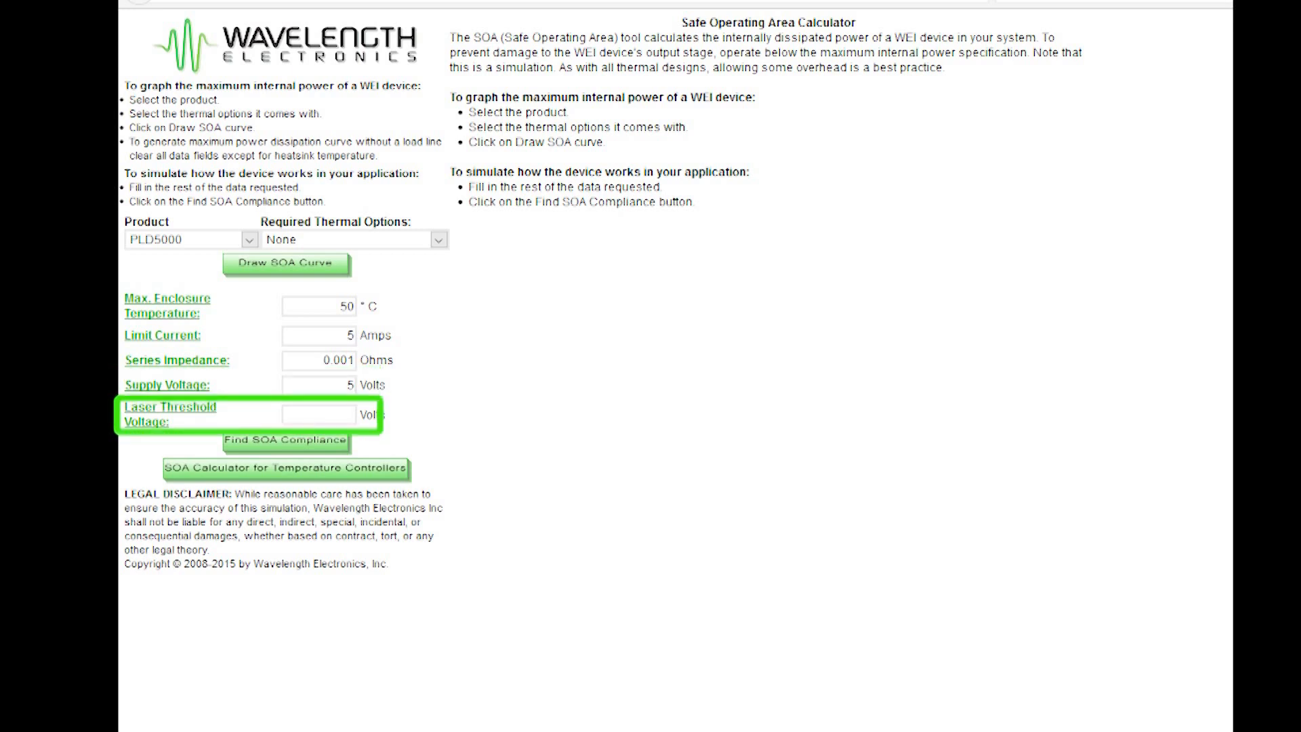
text(2)
key(Tab)
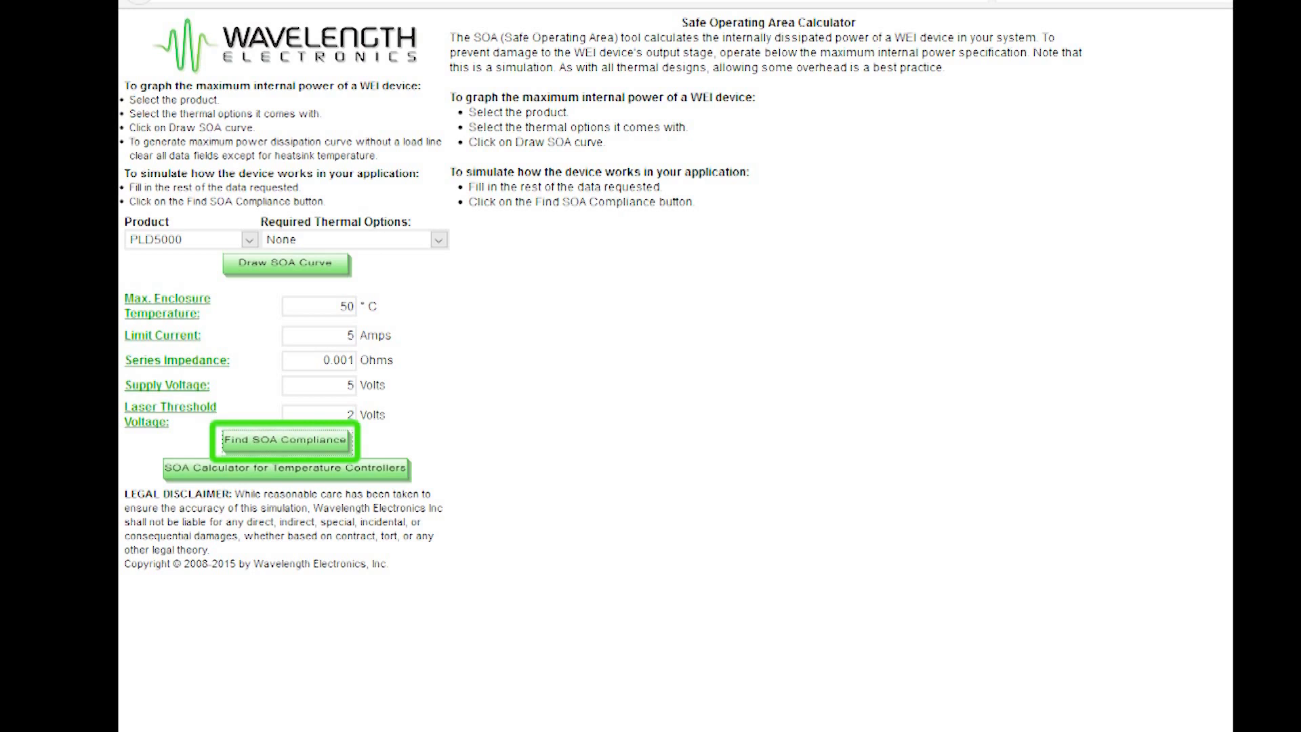
key(Return)
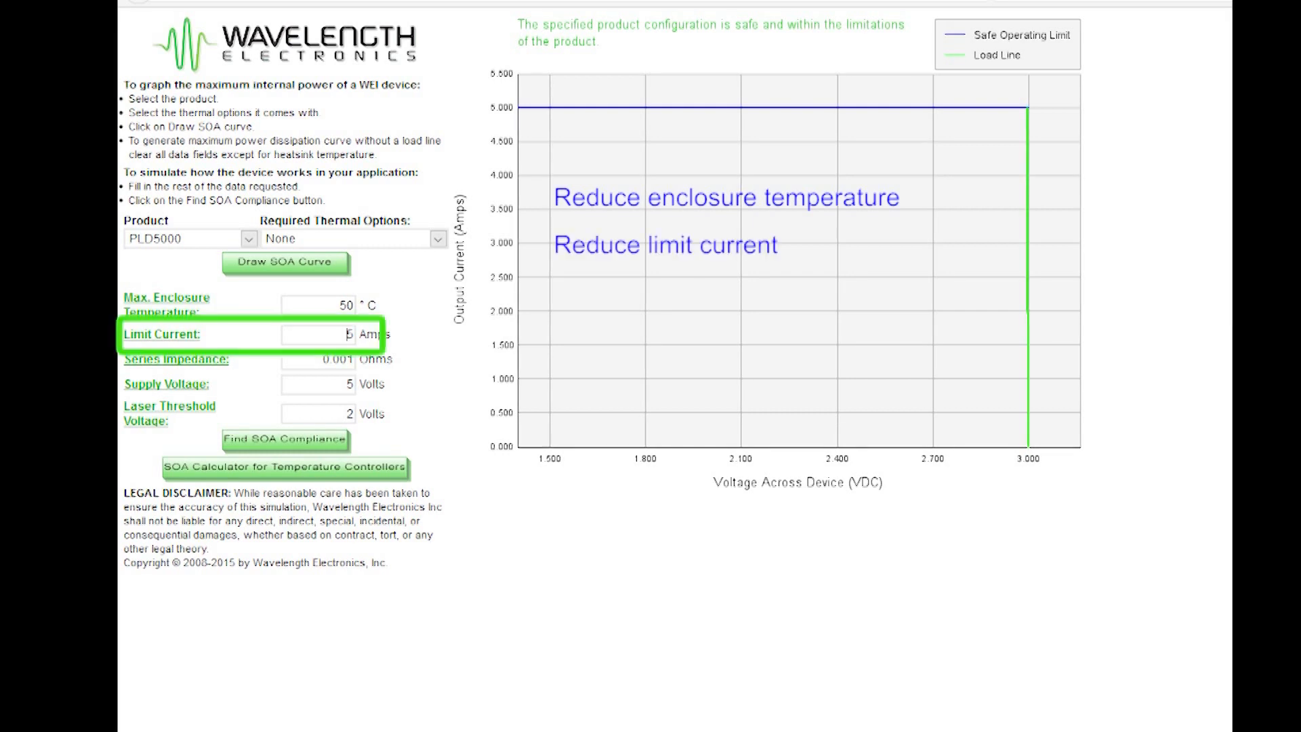
Step: Reduce the PLD5000's limit current to 4 A and update its load line
double_click(349, 334)
text(4)
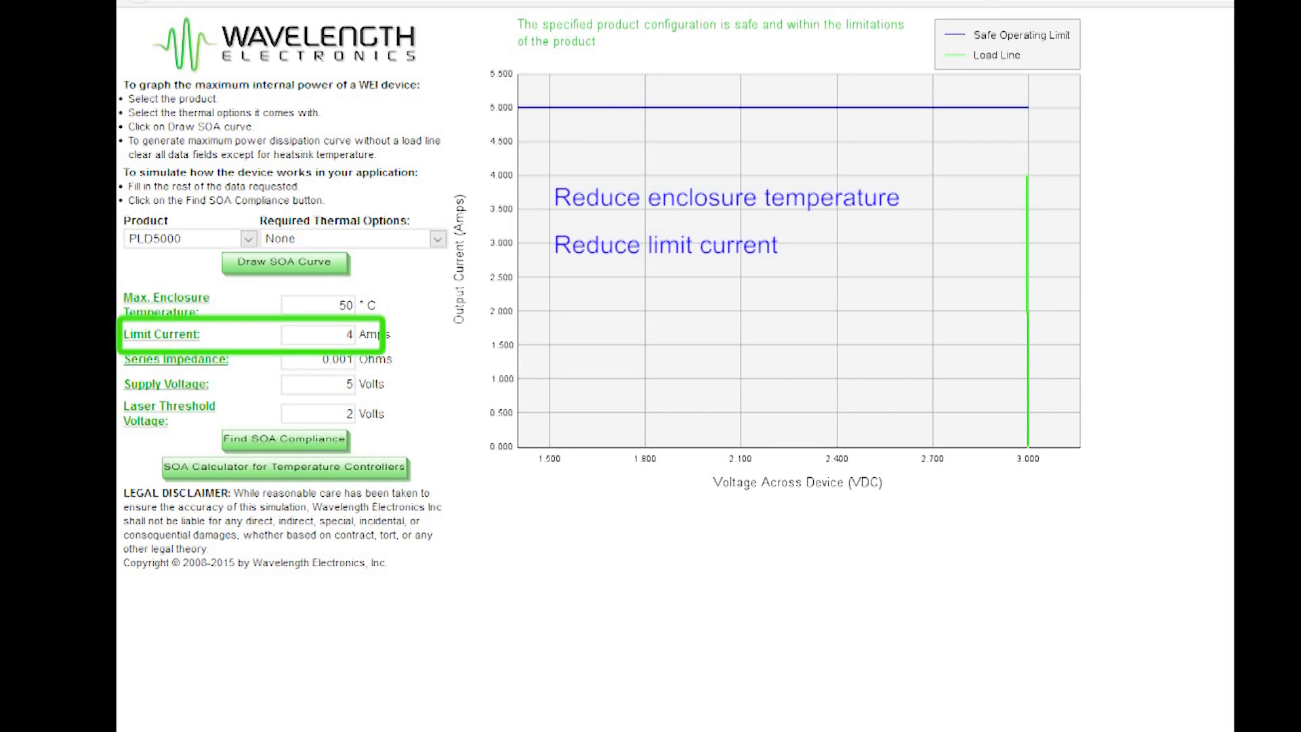